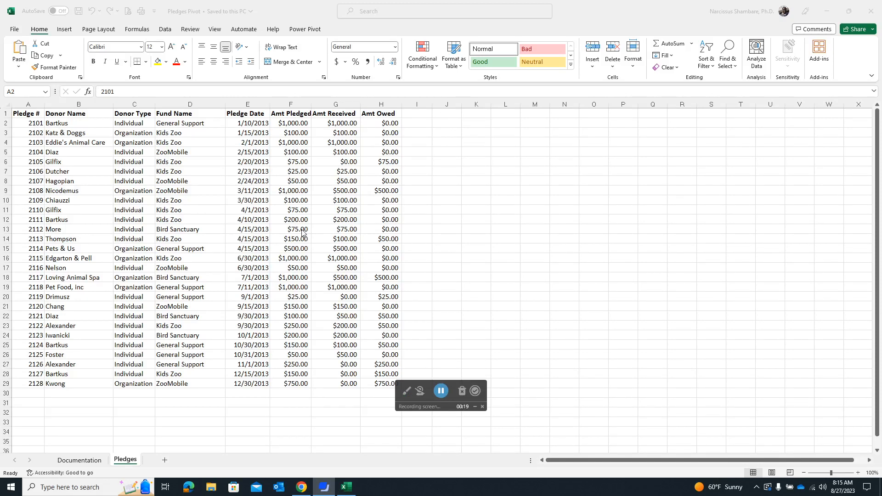
# - Review the pivot table notes on the Documentation sheet and the source records on the Pledges sheet
pyautogui.click(82, 461)
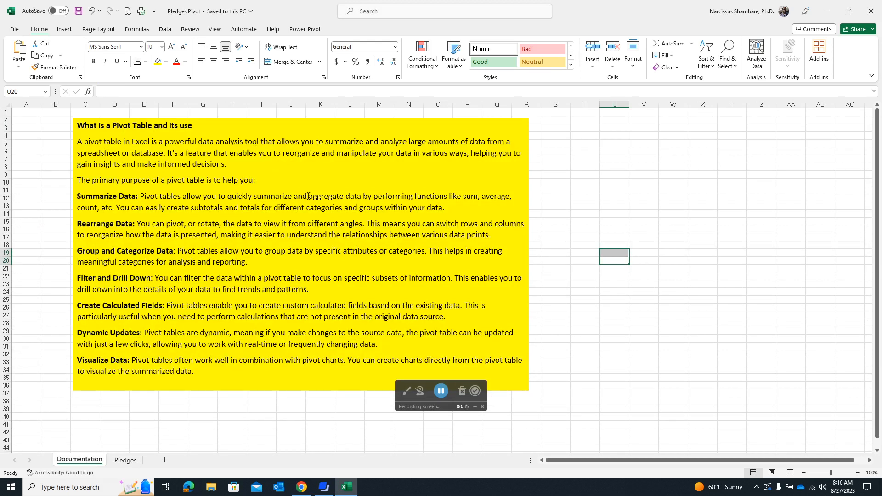
pyautogui.click(125, 460)
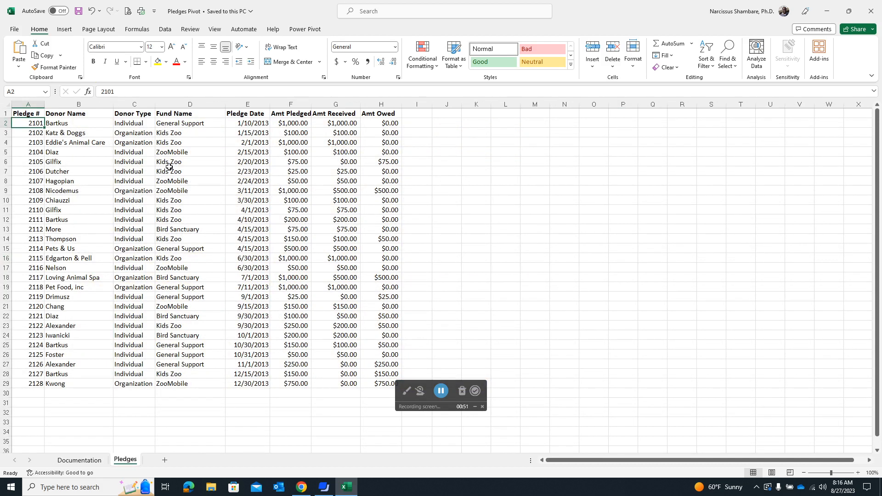
pyautogui.click(89, 461)
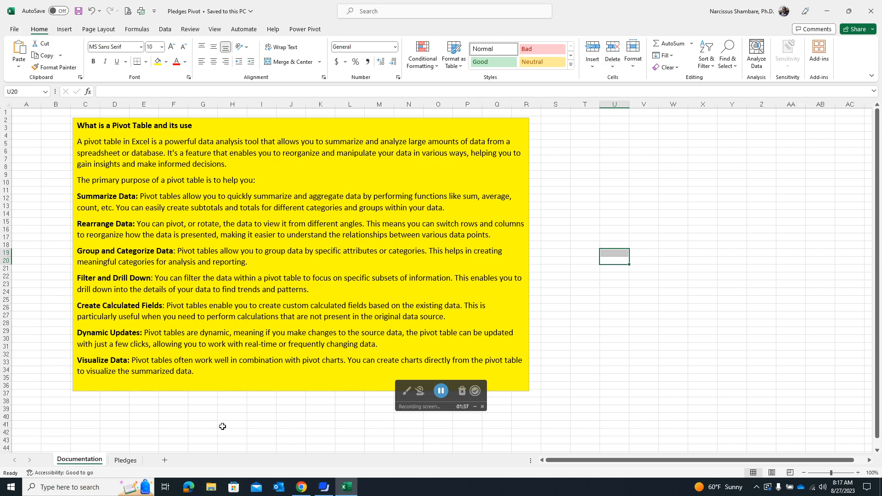
pyautogui.click(128, 463)
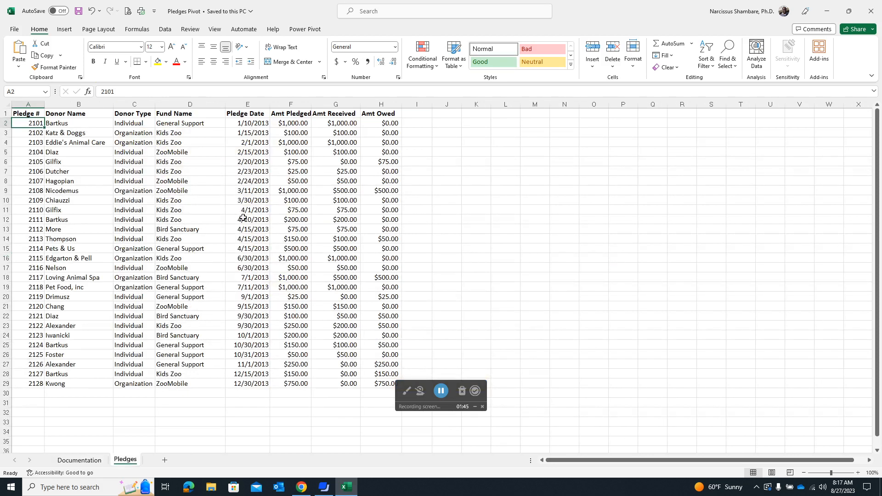
# - Preview recommended PivotTables for the pledge data, including amounts by fund name and pledge number by donor type, without inserting one
pyautogui.click(65, 30)
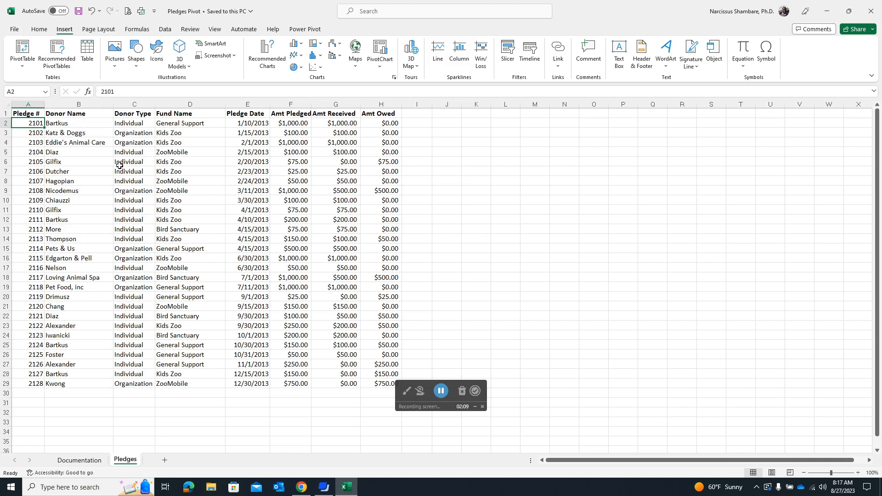
pyautogui.click(59, 53)
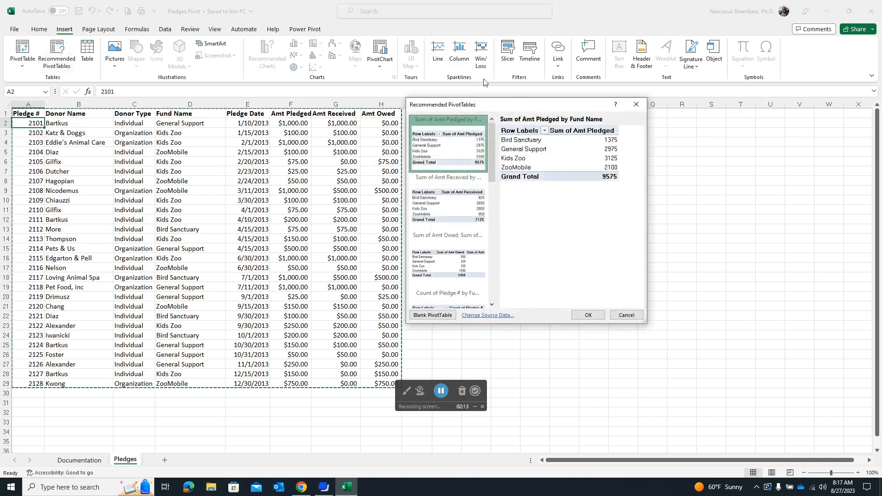
pyautogui.moveTo(518, 107); pyautogui.dragTo(503, 105)
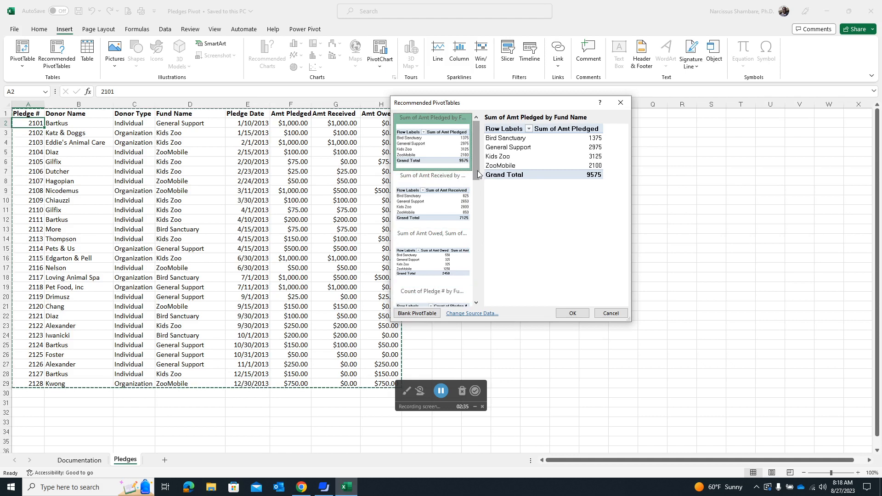
pyautogui.click(435, 199)
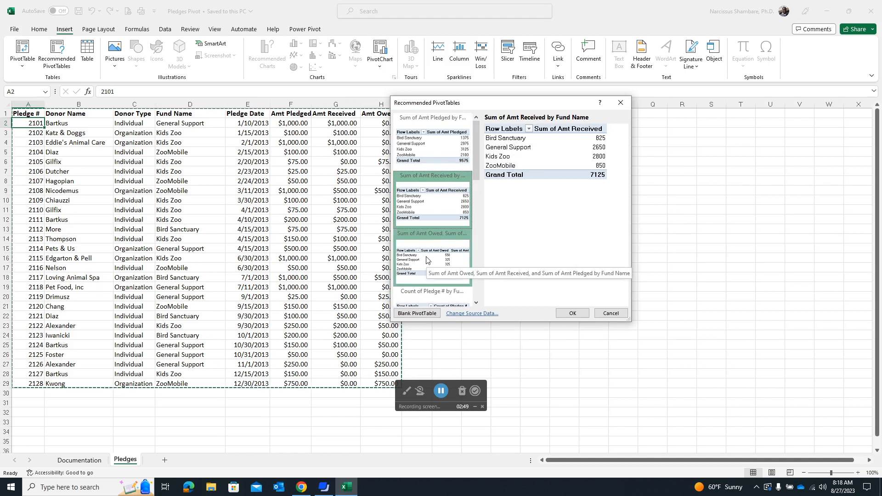
pyautogui.click(437, 266)
pyautogui.moveTo(478, 166); pyautogui.dragTo(488, 298)
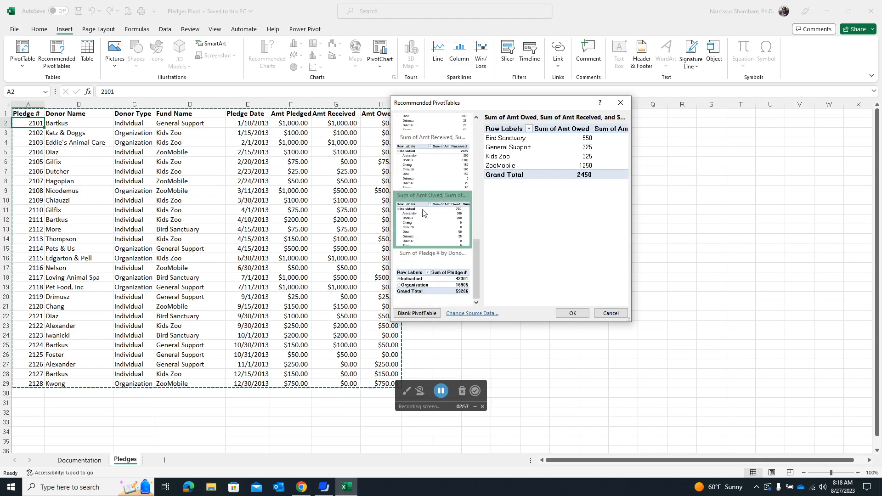
pyautogui.click(434, 268)
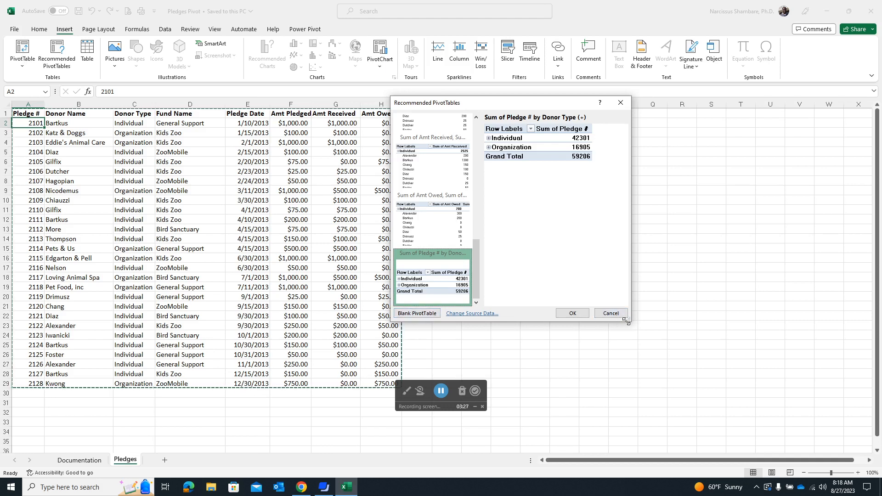
pyautogui.click(611, 314)
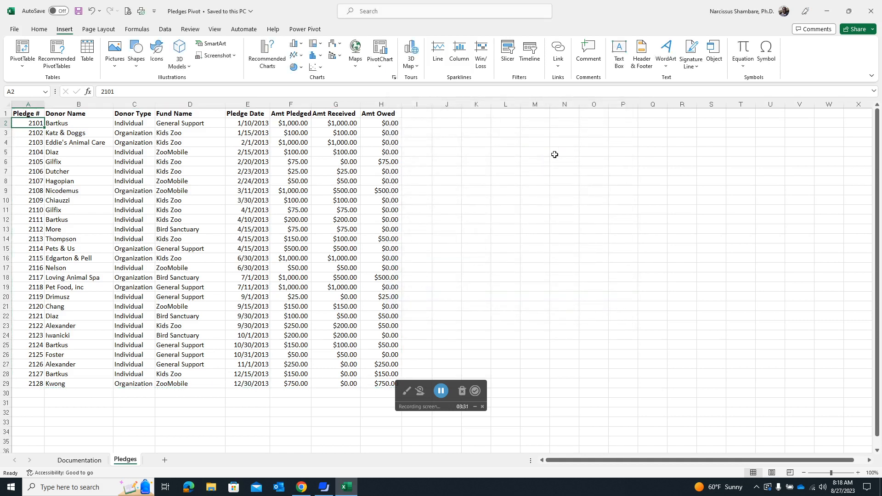
# - Create a blank PivotTable from the range Pledges!$A$1:$H$29 on a new worksheet and show its field list
pyautogui.click(22, 62)
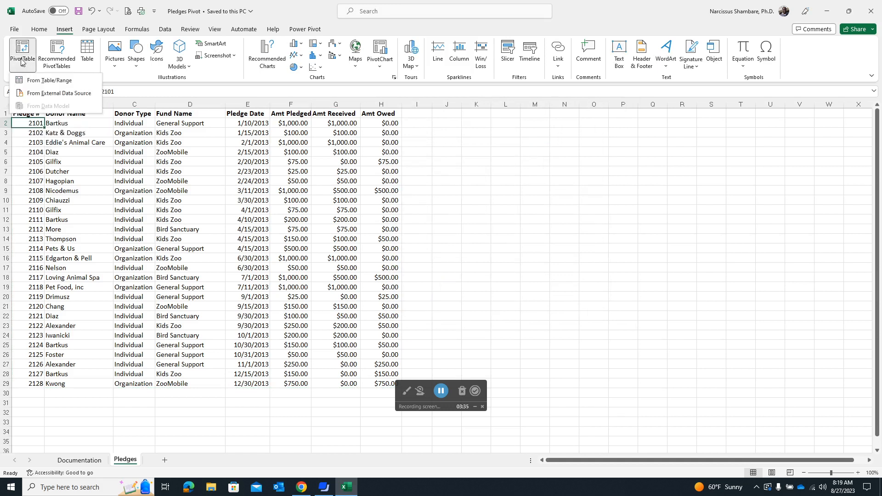
pyautogui.click(47, 81)
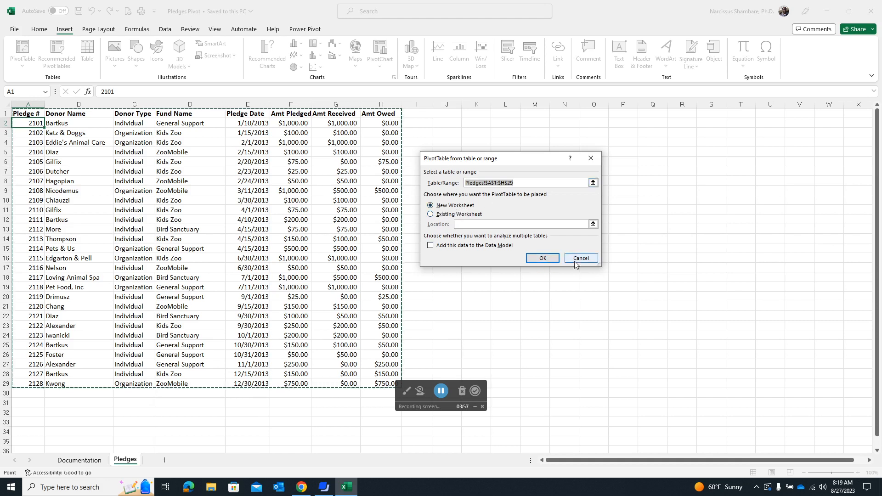
pyautogui.click(551, 260)
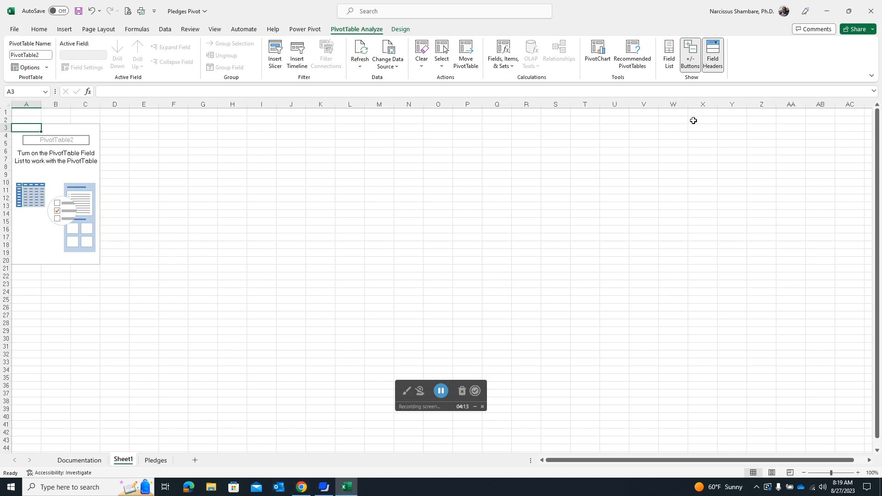
pyautogui.click(670, 50)
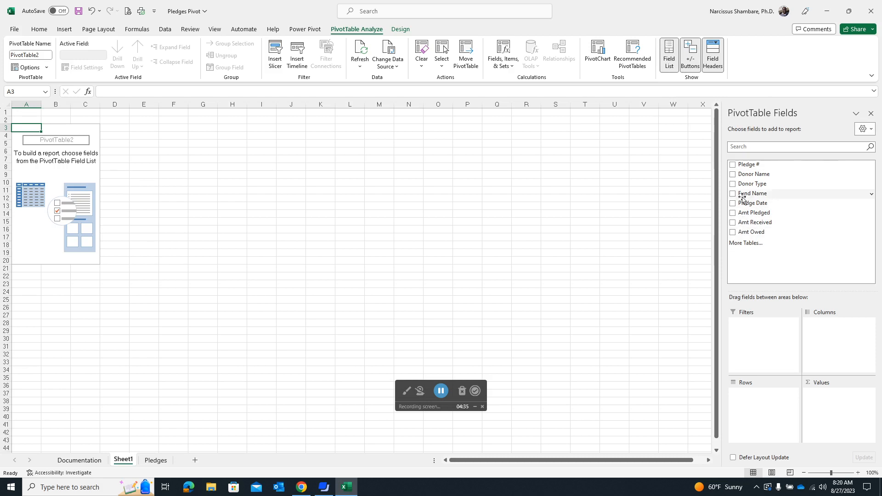
# - Add Donor Name as the PivotTable rows and Amt Pledged, Amt Received and Amt Owed as summed values
pyautogui.click(733, 175)
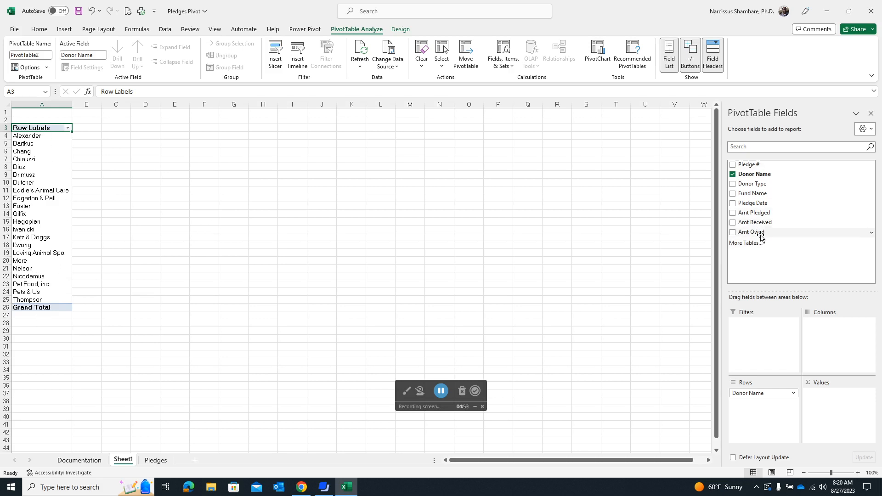
pyautogui.click(733, 213)
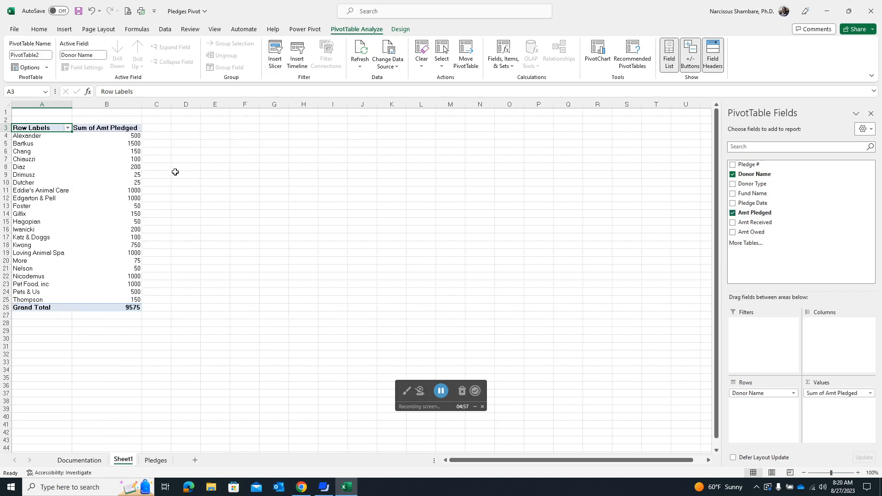
pyautogui.click(733, 223)
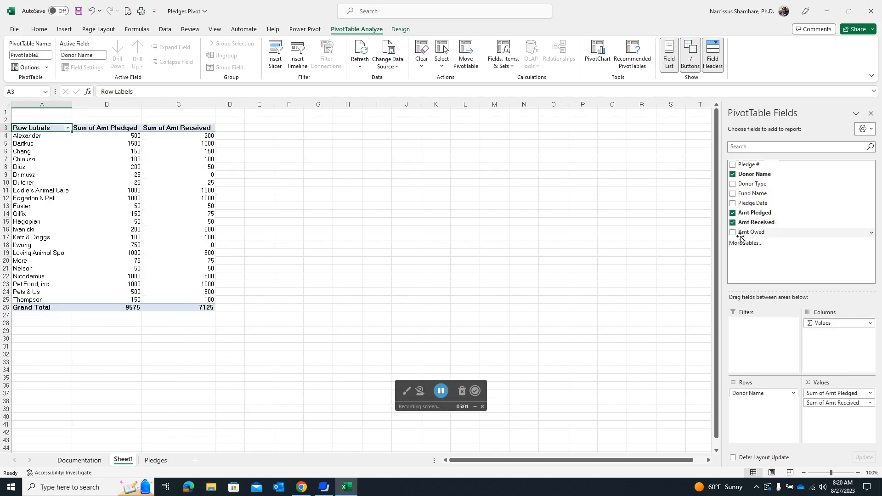
pyautogui.click(733, 233)
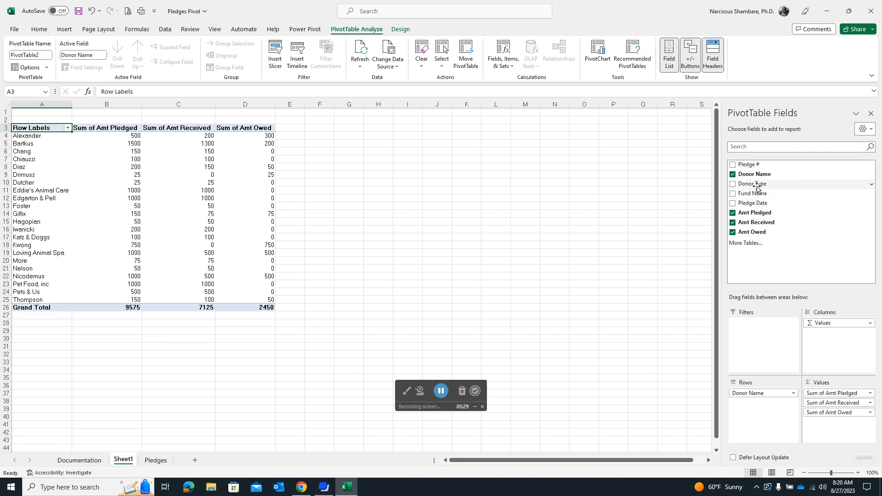
# - Add Donor Type as a report filter and restrict the PivotTable to Individual donors
pyautogui.moveTo(758, 185); pyautogui.dragTo(775, 330)
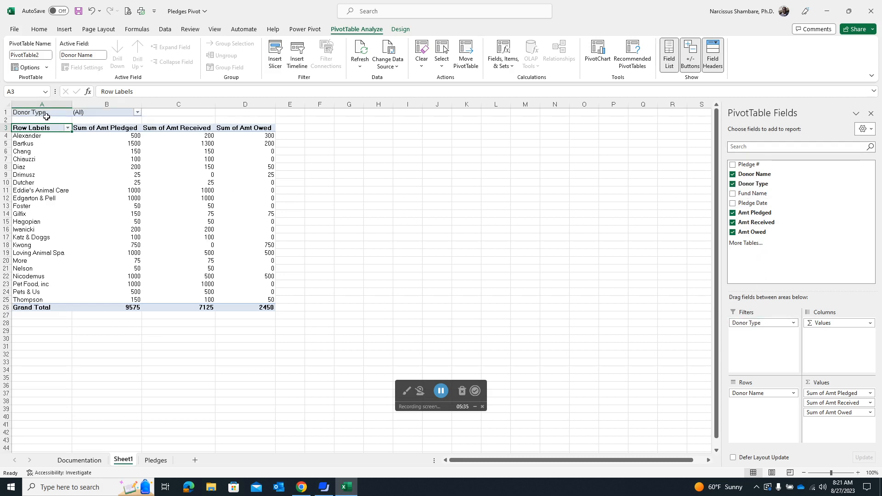
pyautogui.click(138, 113)
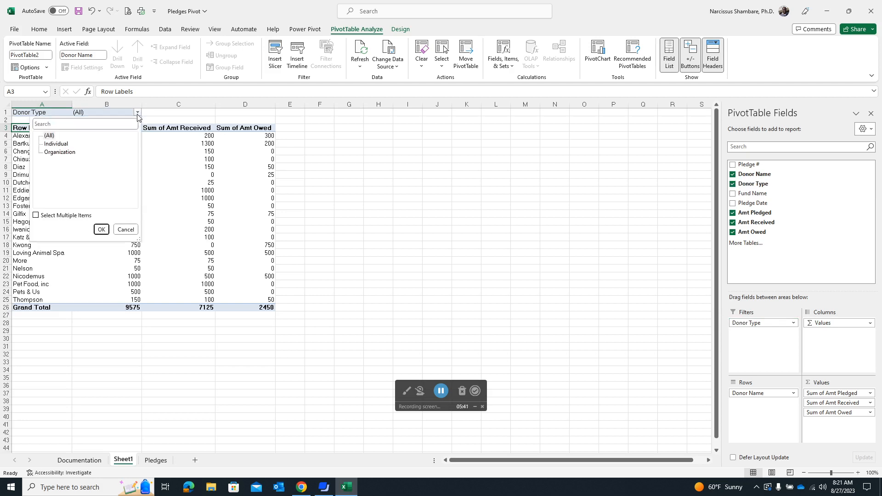
pyautogui.click(61, 145)
pyautogui.click(101, 229)
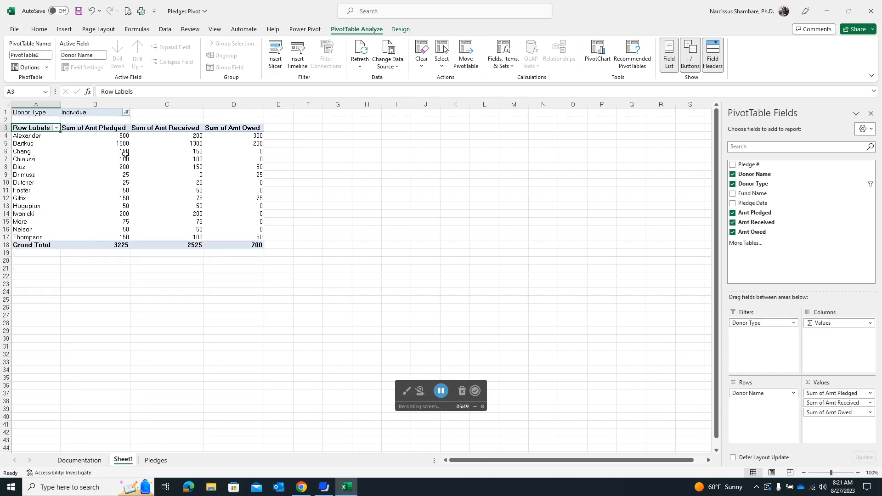
# - Switch the Donor Type report filter to Organization
pyautogui.click(126, 113)
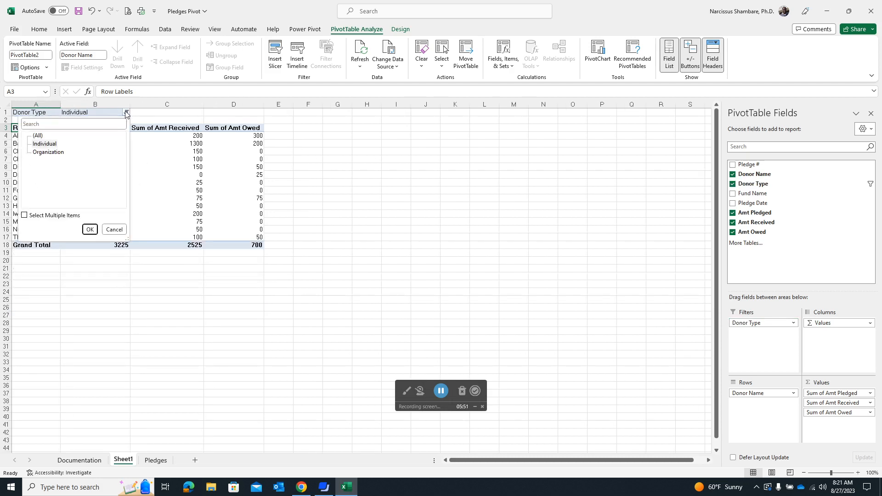
pyautogui.click(43, 154)
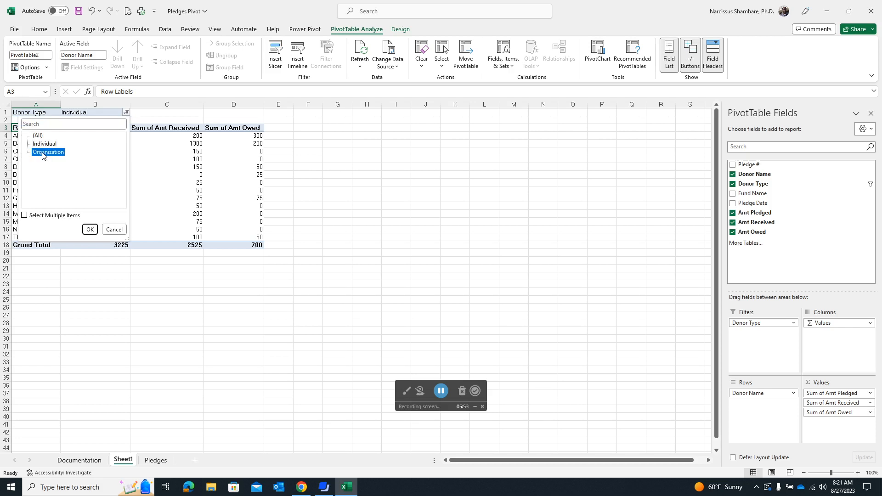
pyautogui.click(90, 229)
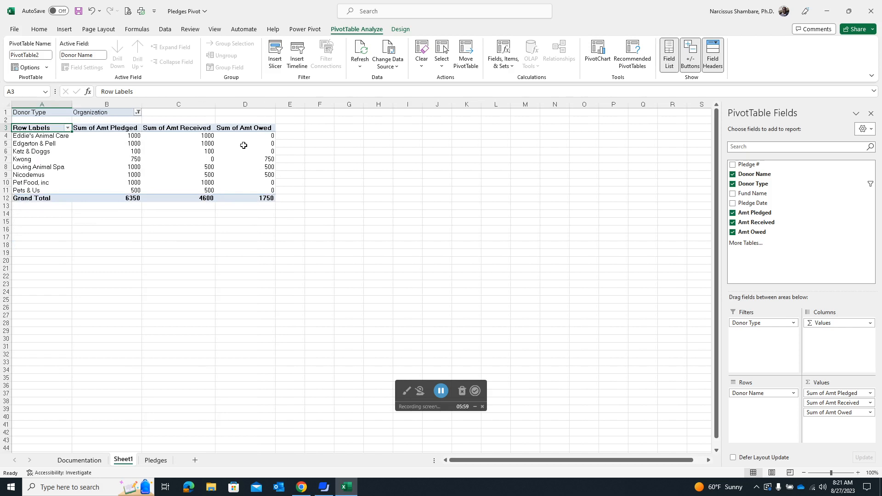
# - Reset the Donor Type filter to (All) and remove that field from the PivotTable's filters
pyautogui.click(138, 112)
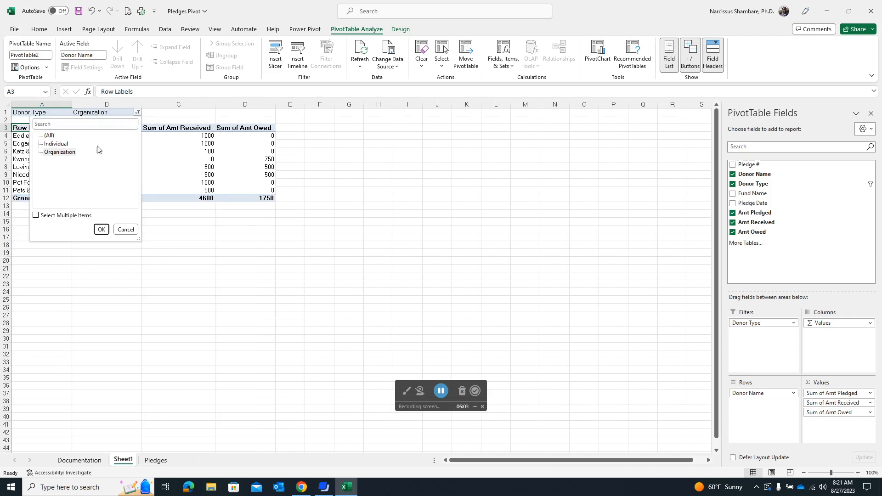
pyautogui.click(49, 136)
pyautogui.click(102, 229)
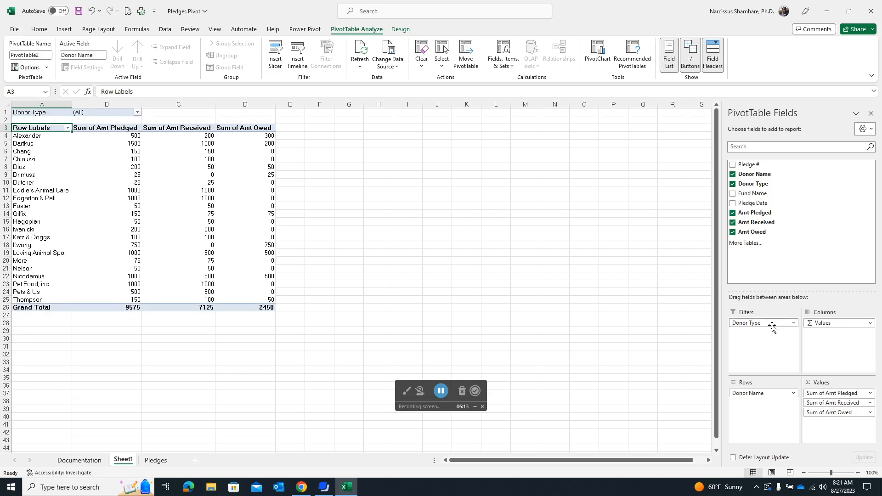
pyautogui.moveTo(768, 325); pyautogui.dragTo(837, 205)
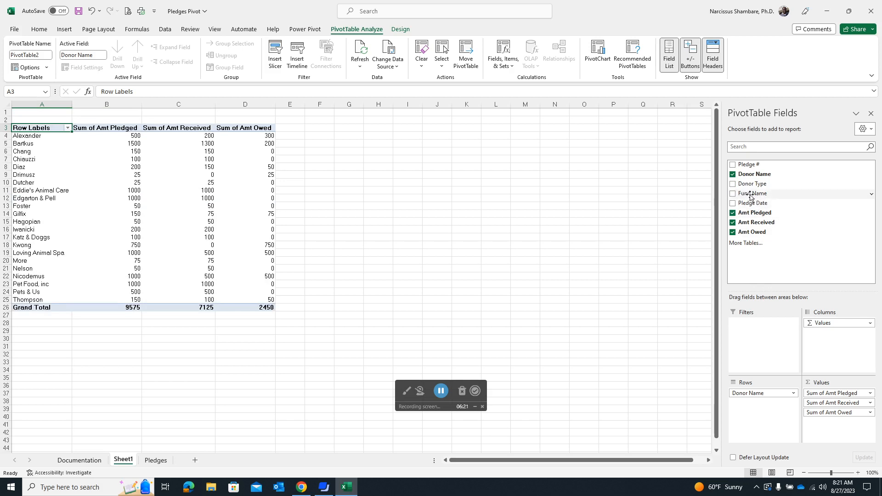
# - Add Fund Name as a report filter and restrict the PivotTable to the Bird Sanctuary fund
pyautogui.moveTo(750, 195); pyautogui.dragTo(765, 333)
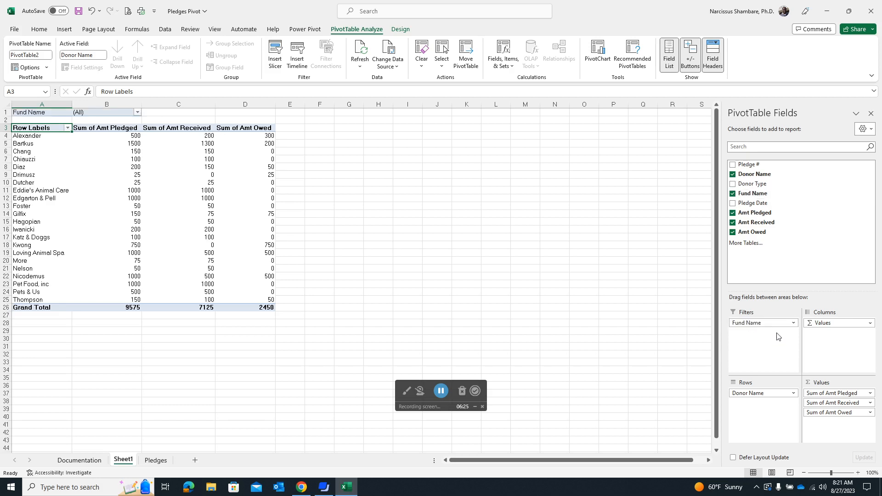
pyautogui.click(137, 113)
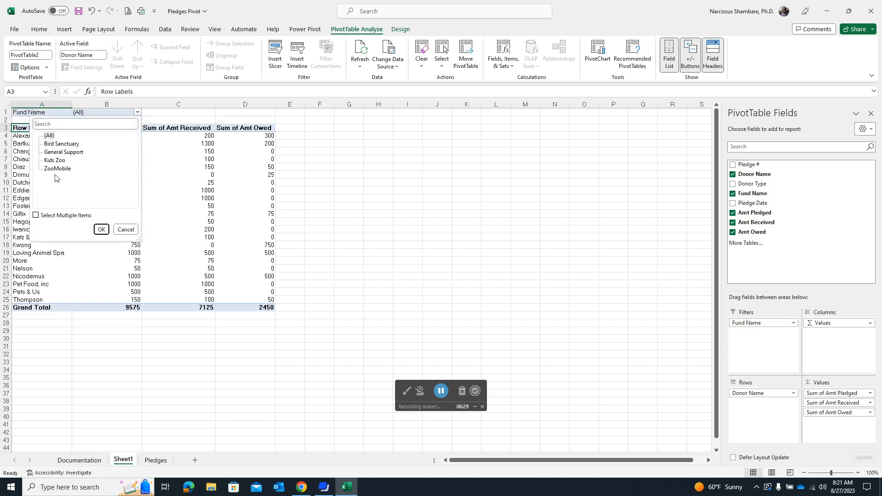
pyautogui.click(69, 145)
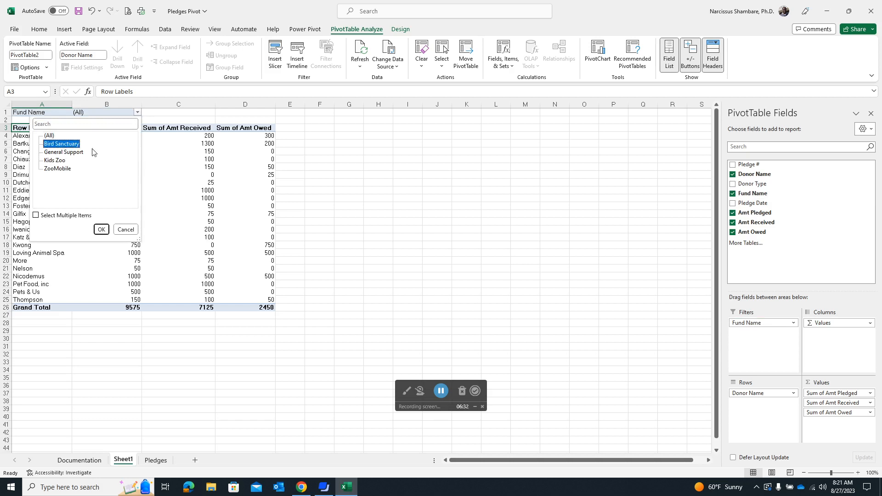
pyautogui.click(101, 230)
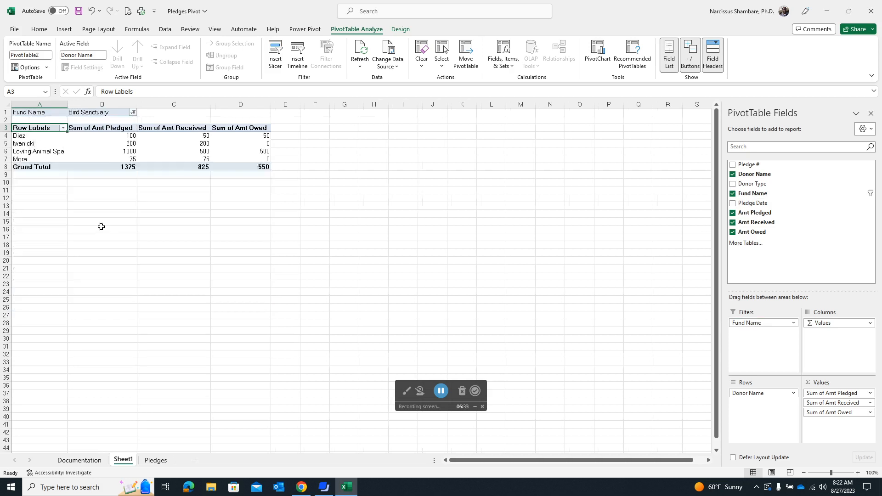
# - Change the Fund Name report filter to General Support
pyautogui.click(133, 113)
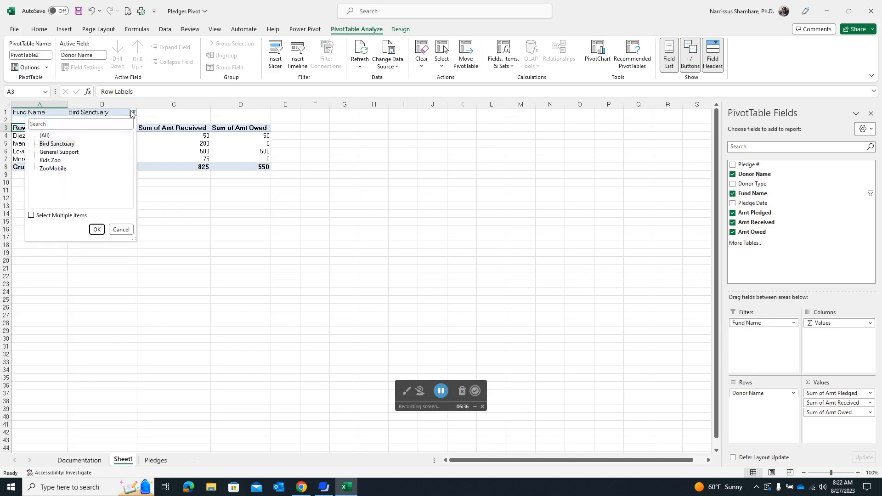
pyautogui.click(60, 153)
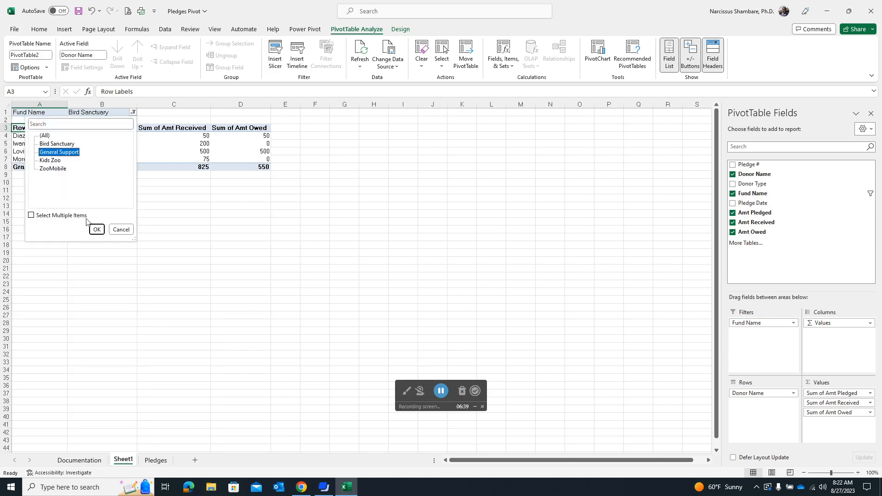
pyautogui.click(97, 230)
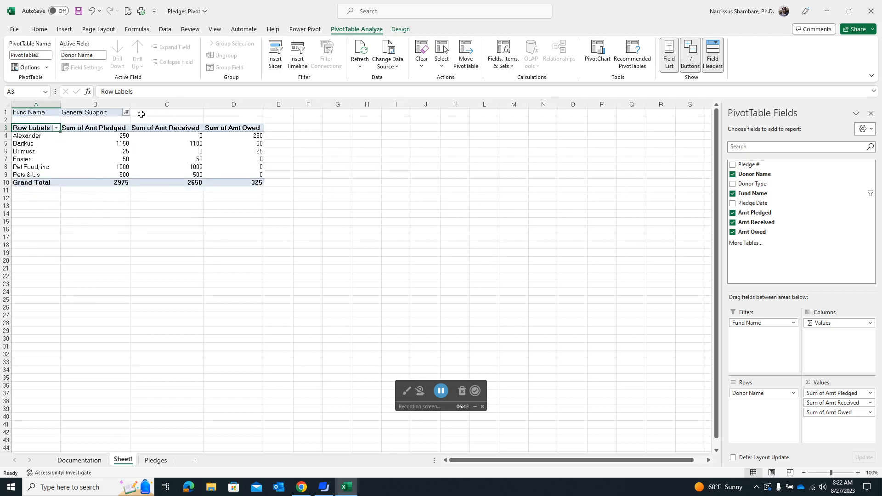
# - Reset the Fund Name report filter to (All)
pyautogui.click(126, 112)
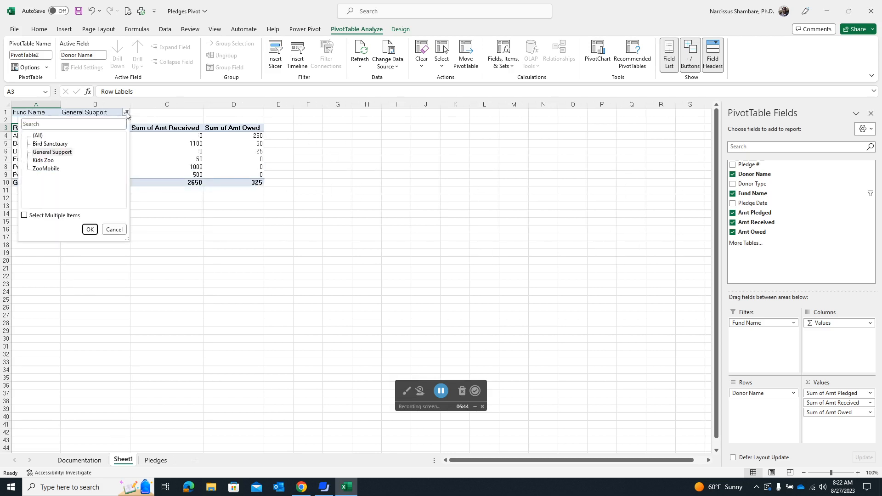
pyautogui.click(38, 137)
pyautogui.click(38, 136)
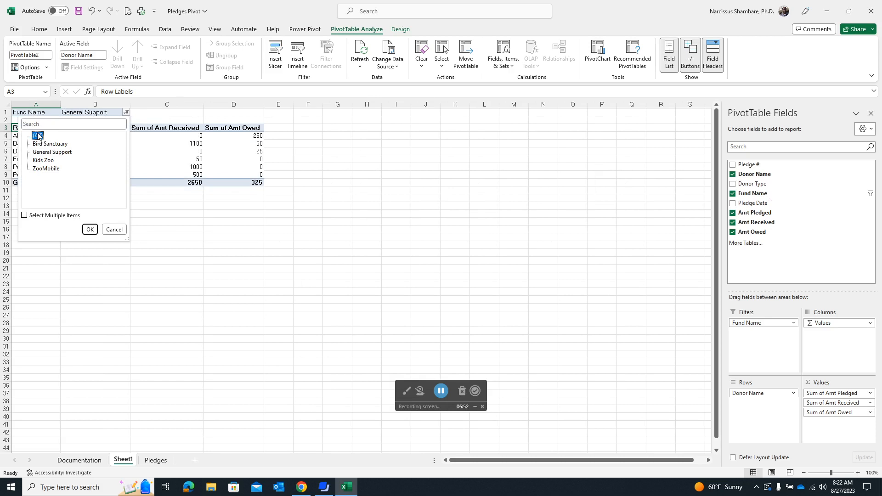
pyautogui.click(91, 230)
pyautogui.click(90, 230)
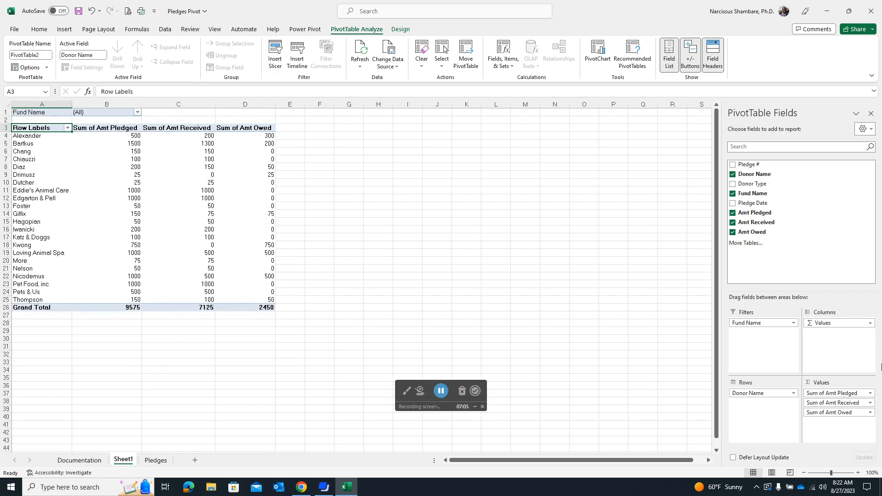
# - Format the Sum of Amt Pledged value field as Currency with the $ symbol and 0 decimal places
pyautogui.click(849, 394)
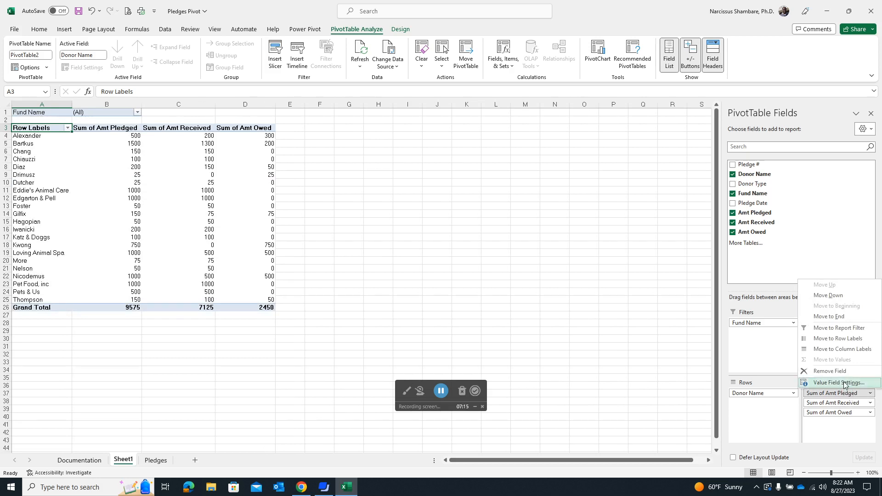
pyautogui.click(840, 383)
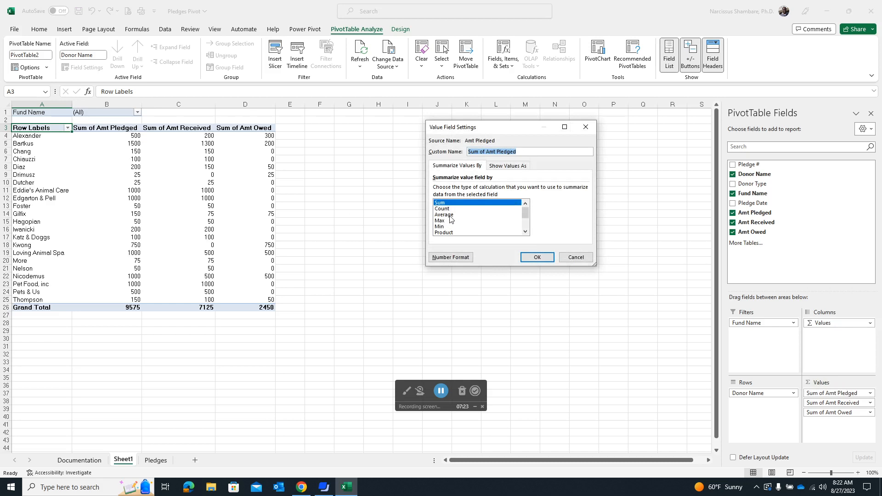
pyautogui.click(513, 166)
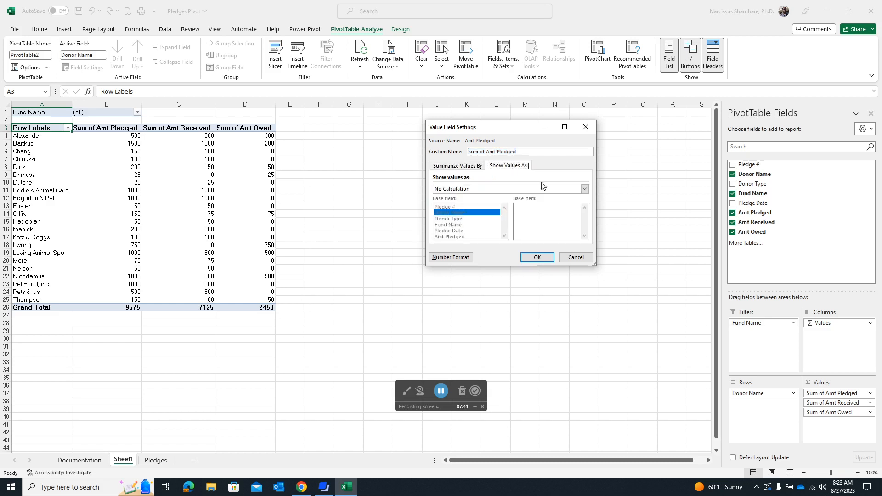
pyautogui.click(459, 260)
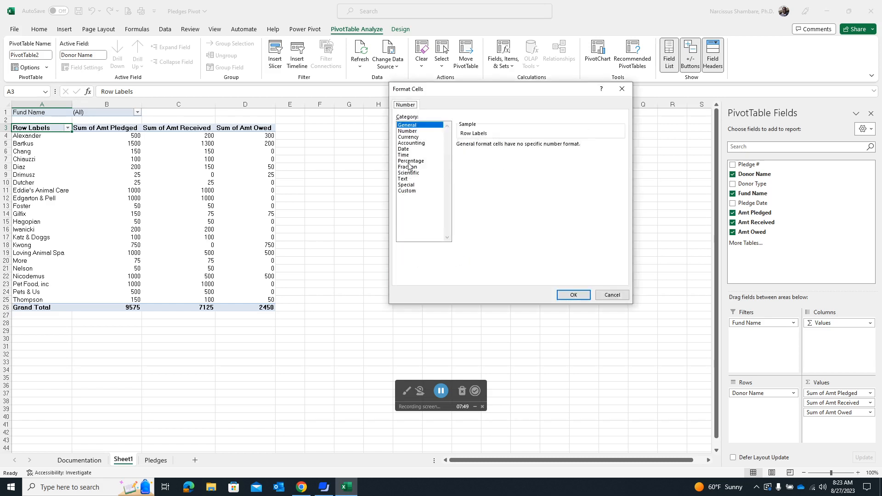
pyautogui.click(412, 137)
pyautogui.click(519, 147)
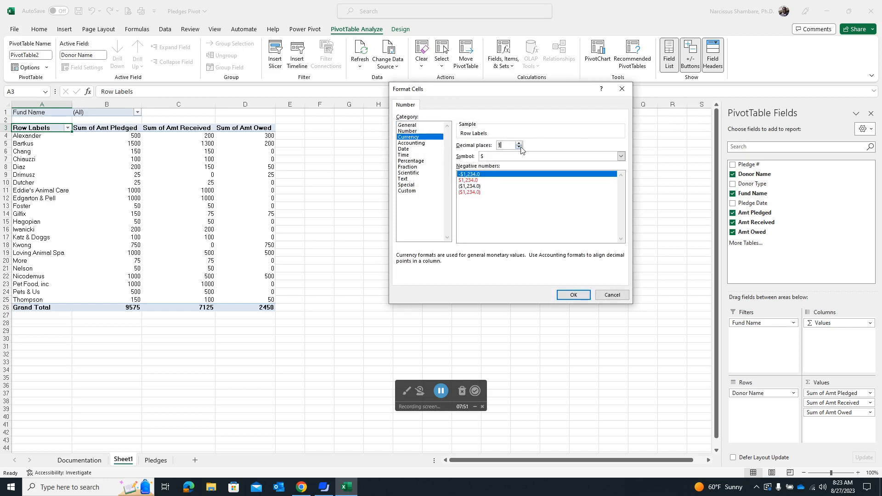
pyautogui.click(574, 295)
pyautogui.click(537, 256)
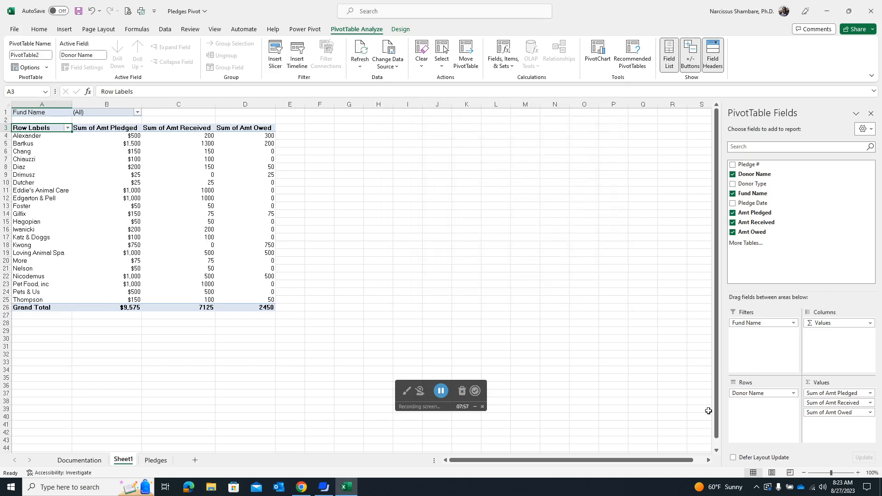
# - Give the Sum of Amt Received value field a Currency number format with 0 decimal places
pyautogui.click(840, 403)
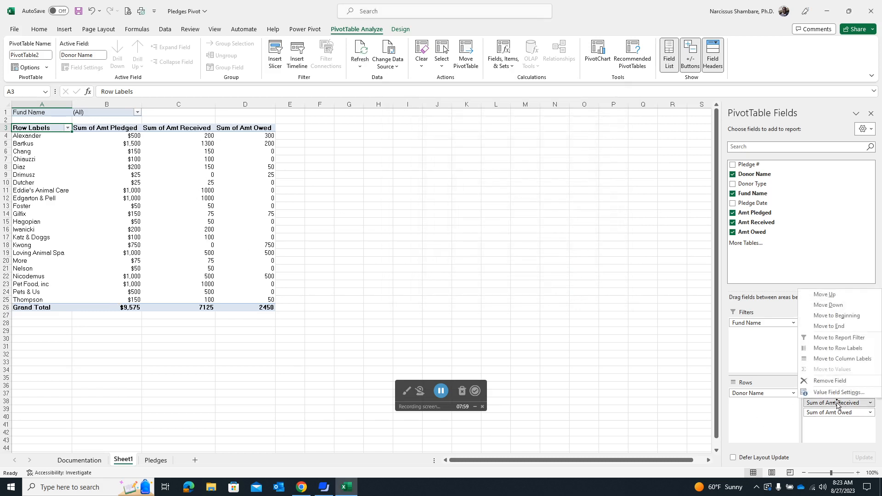
pyautogui.click(839, 392)
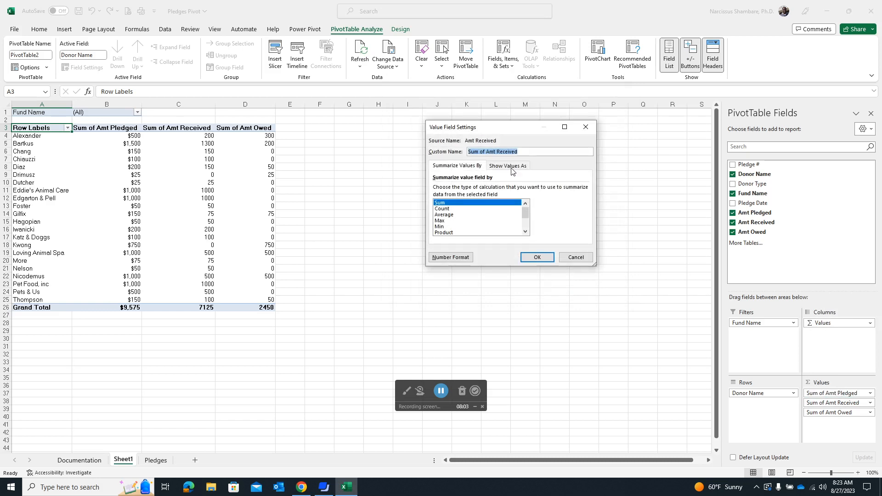
pyautogui.click(448, 258)
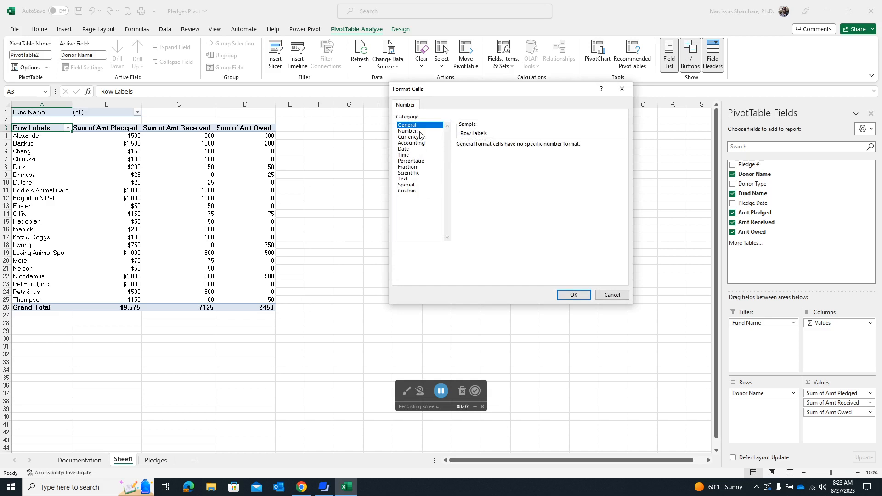
pyautogui.click(412, 137)
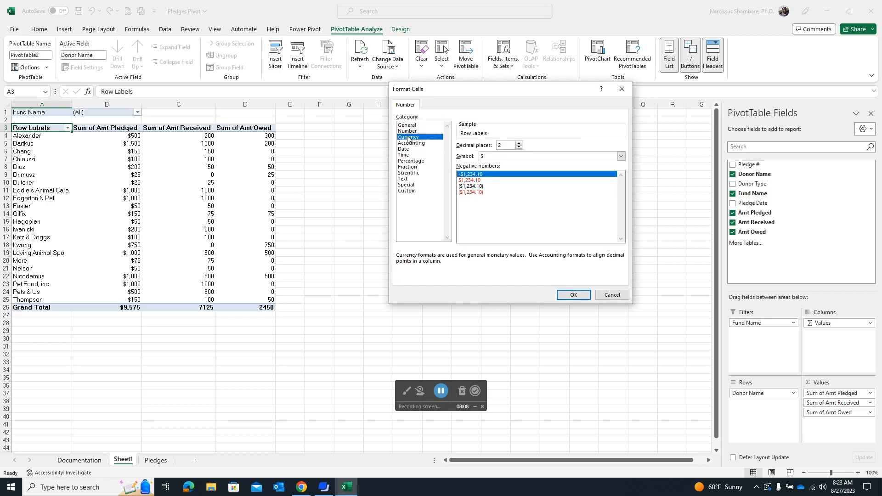
pyautogui.click(519, 148)
pyautogui.click(520, 148)
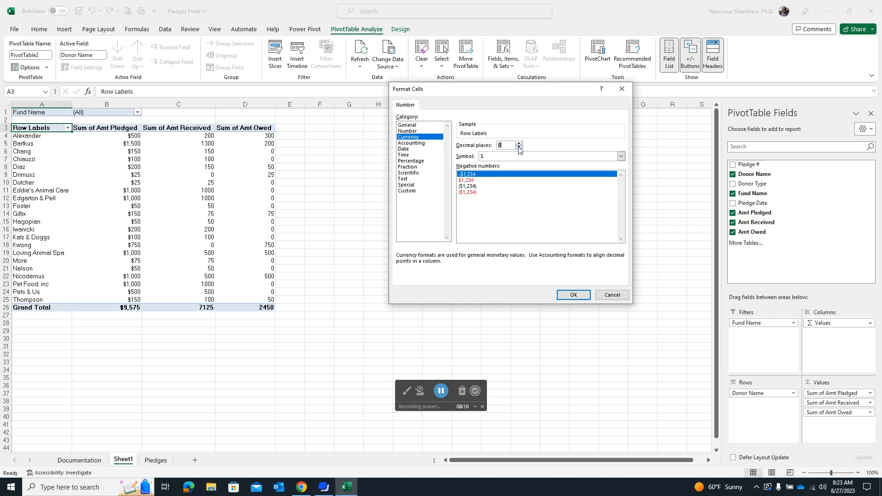
pyautogui.click(572, 295)
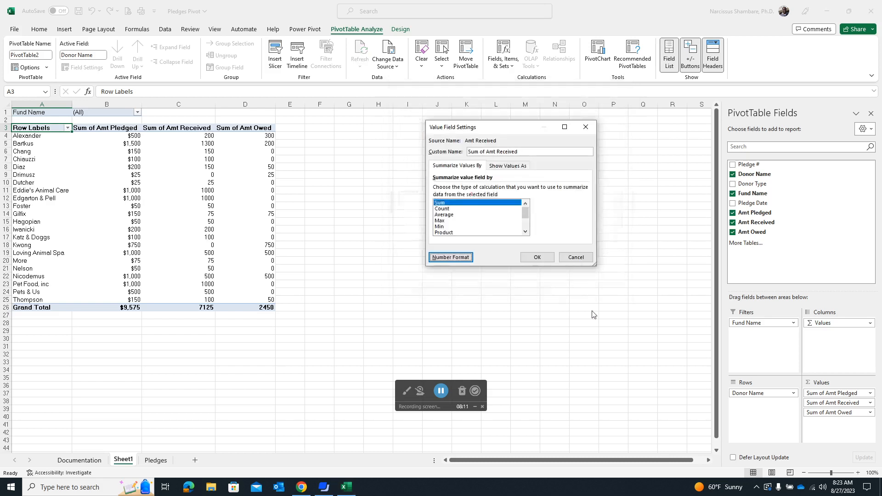
pyautogui.click(537, 258)
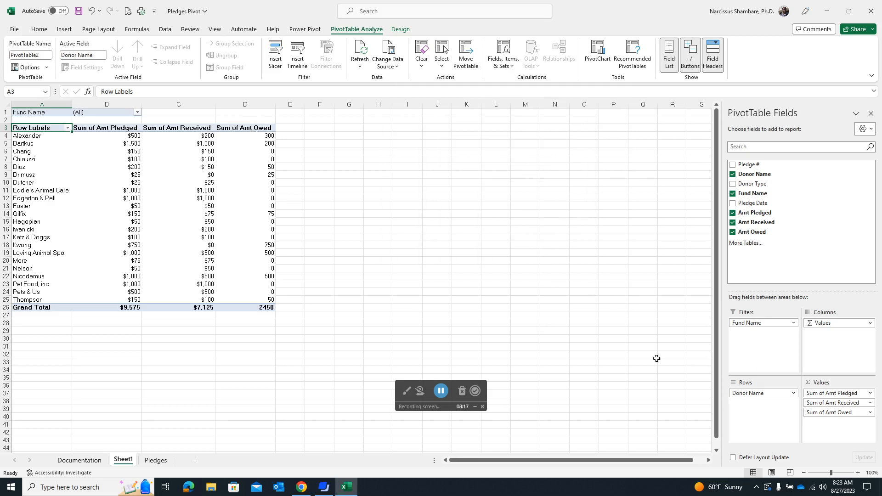
# - Apply the Currency number format with 0 decimal places to the Sum of Amt Owed value field
pyautogui.click(841, 413)
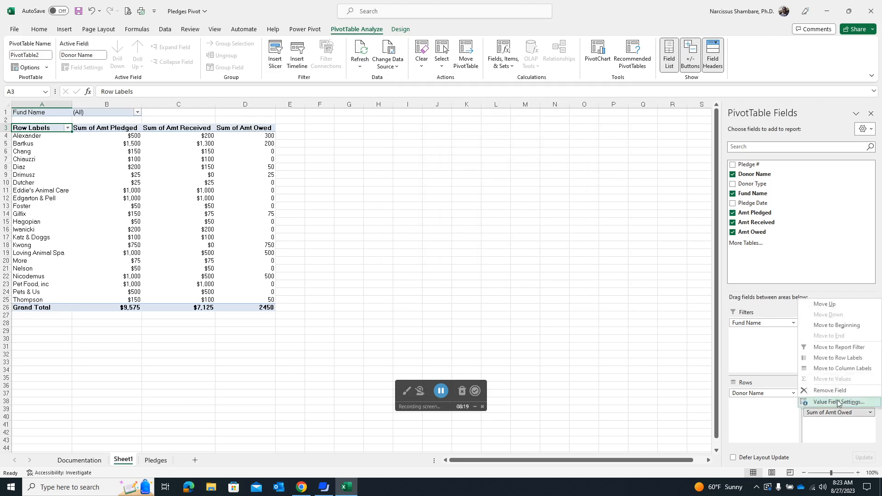
pyautogui.click(837, 403)
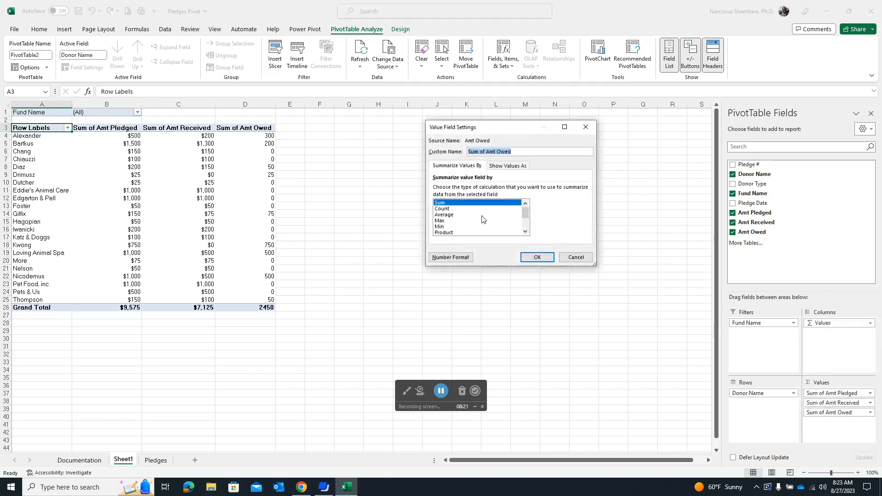
pyautogui.click(445, 258)
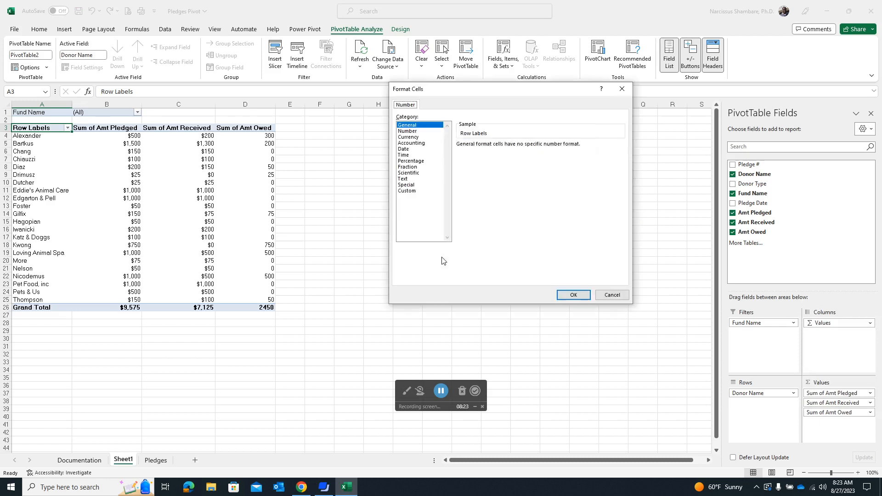
pyautogui.click(410, 137)
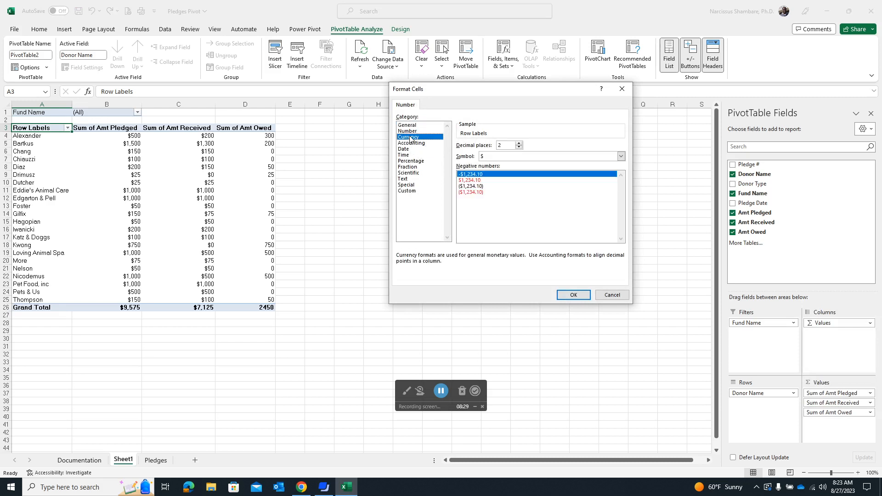
pyautogui.click(519, 147)
pyautogui.click(519, 147)
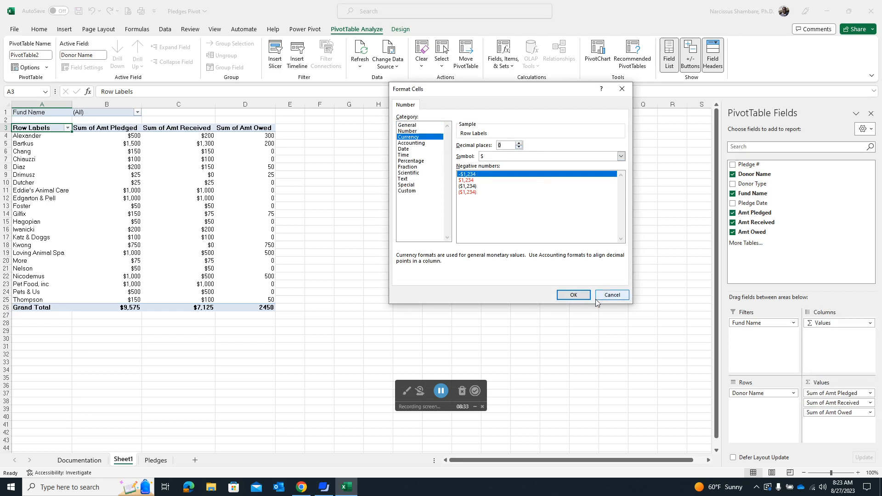
pyautogui.click(573, 295)
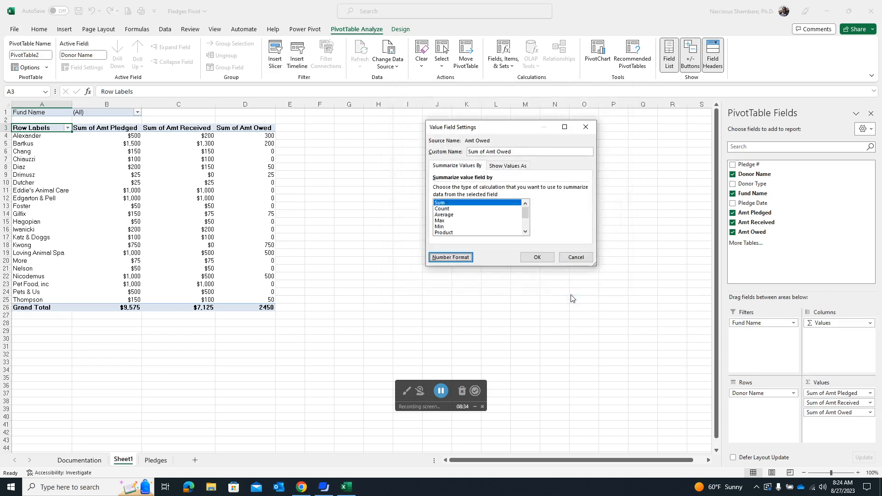
pyautogui.click(532, 257)
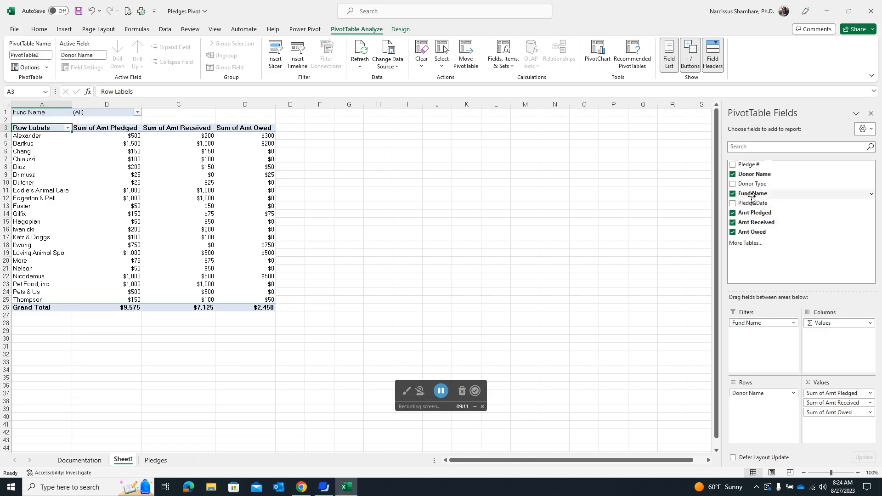
# - Replace the Fund Name report filter with Pledge Date and restrict the PivotTable to 1/10/2013
pyautogui.moveTo(772, 328); pyautogui.dragTo(754, 189)
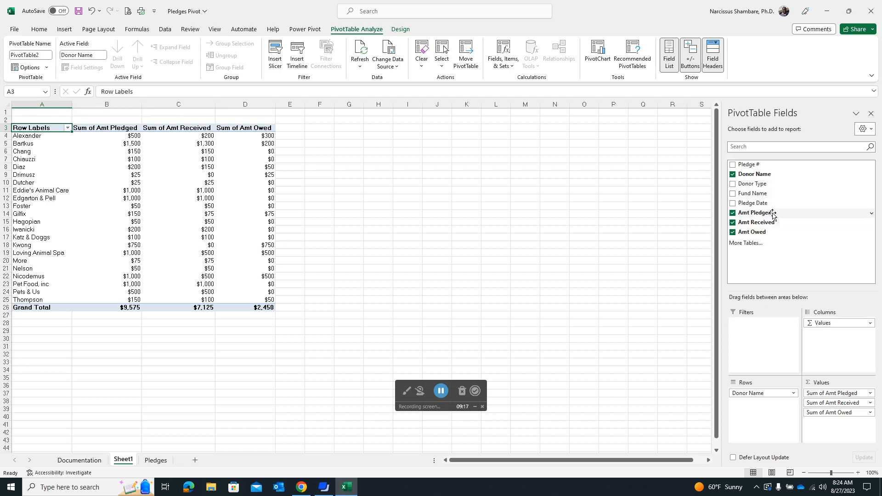
pyautogui.moveTo(751, 204); pyautogui.dragTo(763, 328)
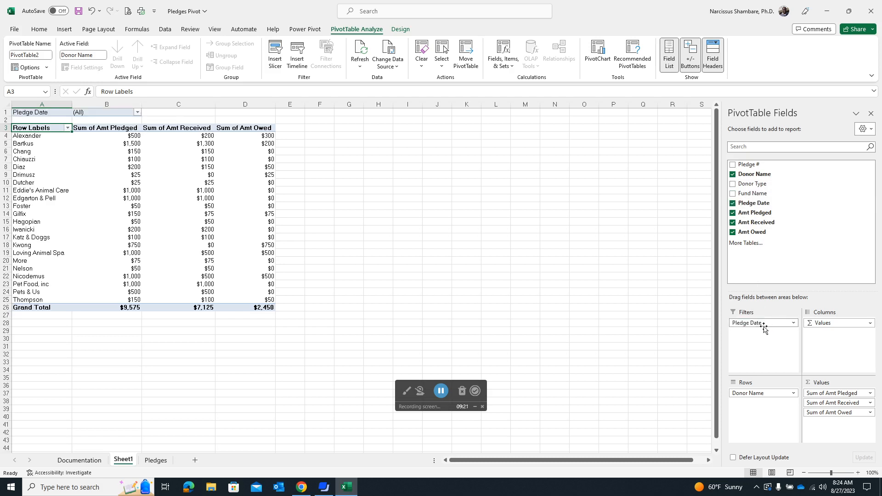
pyautogui.click(137, 113)
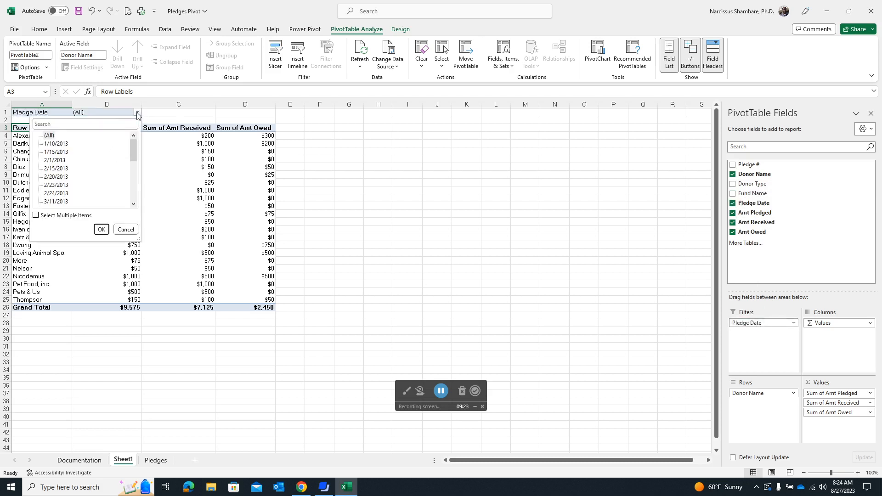
pyautogui.click(55, 144)
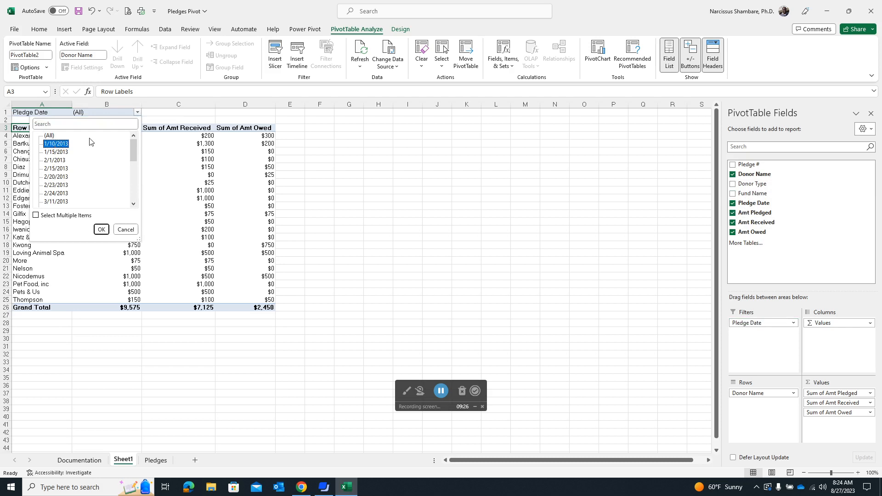
pyautogui.click(101, 230)
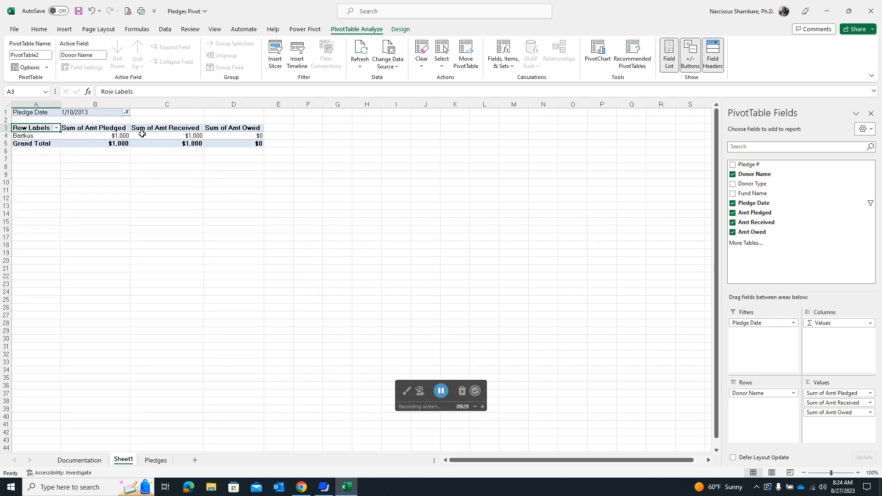